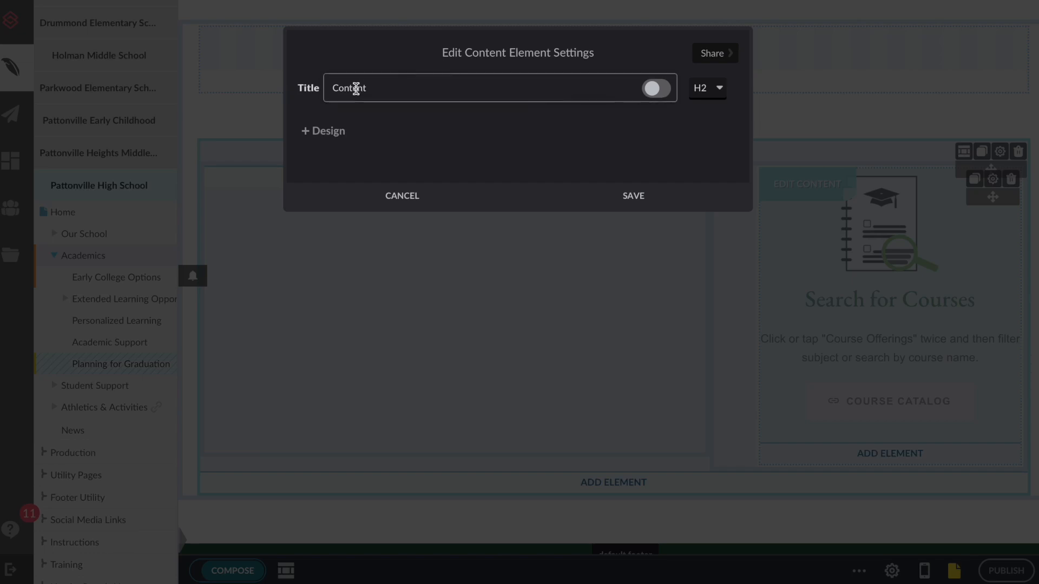
# - Title the Search for Courses content element "Course Catalog card" and save it with the custom class "card primary"
pyautogui.doubleClick(364, 88)
pyautogui.write('Course Catalog card')
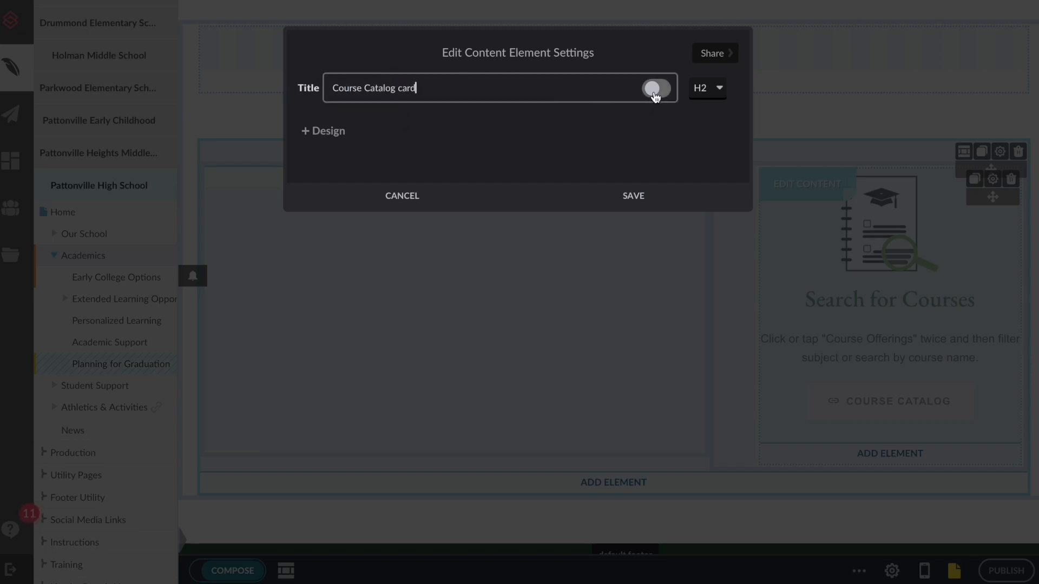
pyautogui.click(314, 134)
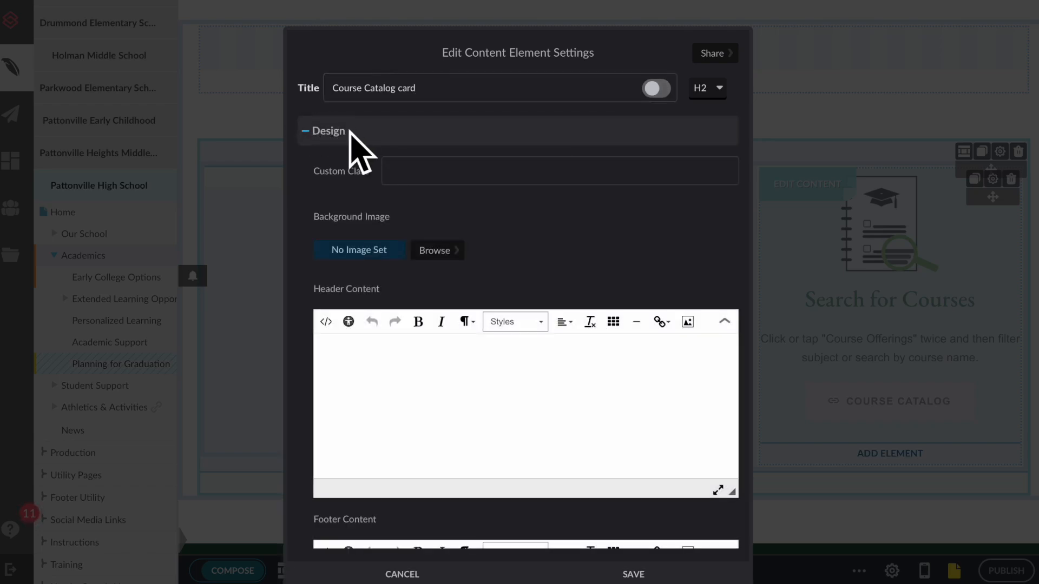
pyautogui.click(396, 170)
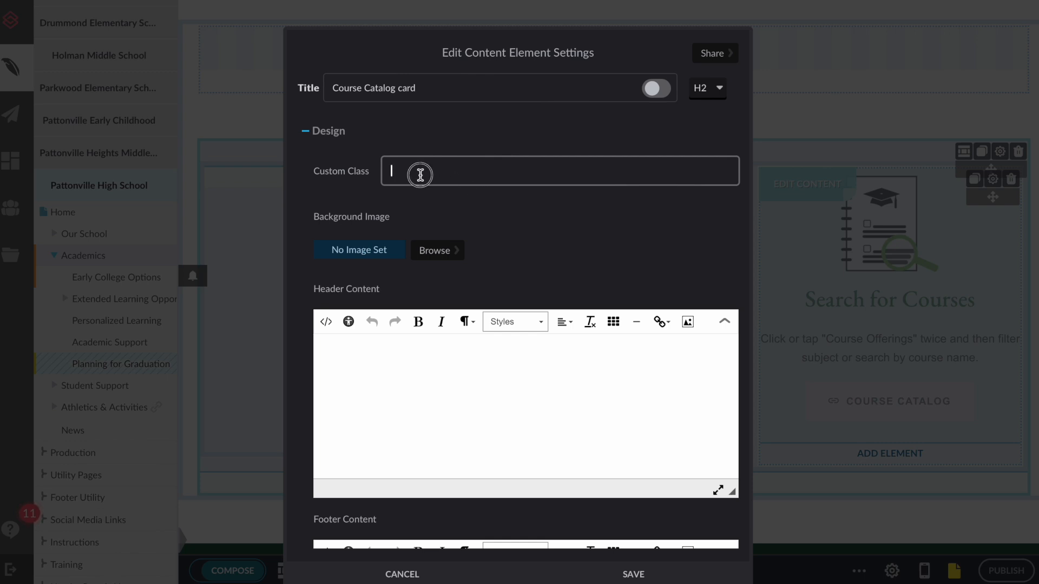
pyautogui.click(421, 175)
pyautogui.write('card primary')
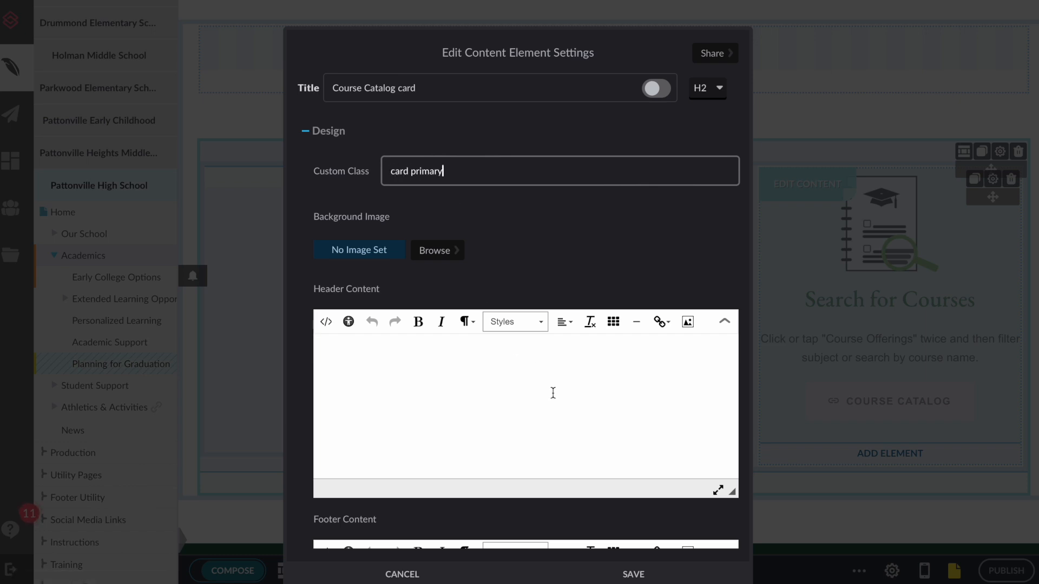
pyautogui.scroll(-2, 552, 392)
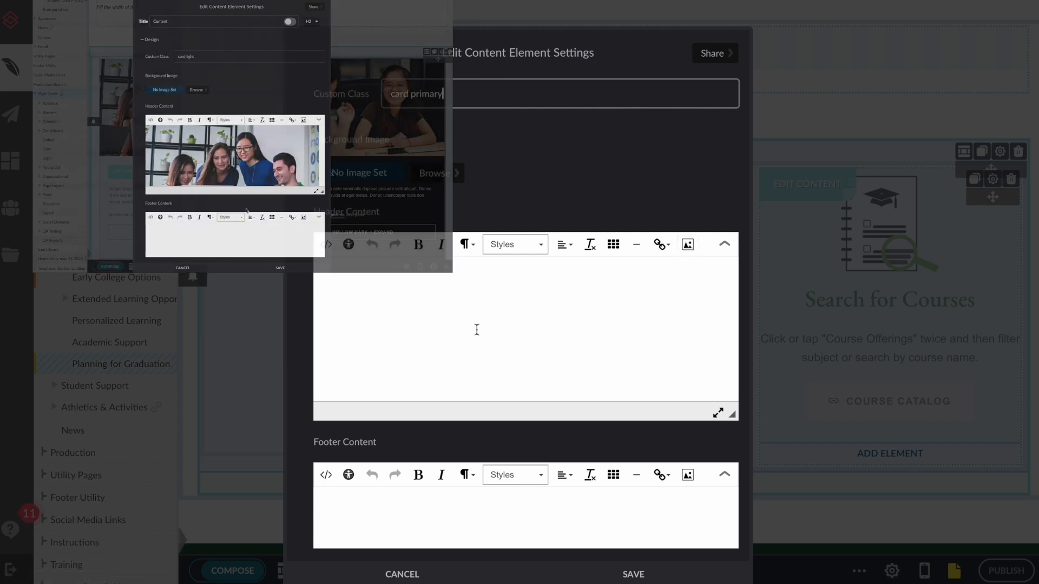
pyautogui.scroll(-3, 476, 329)
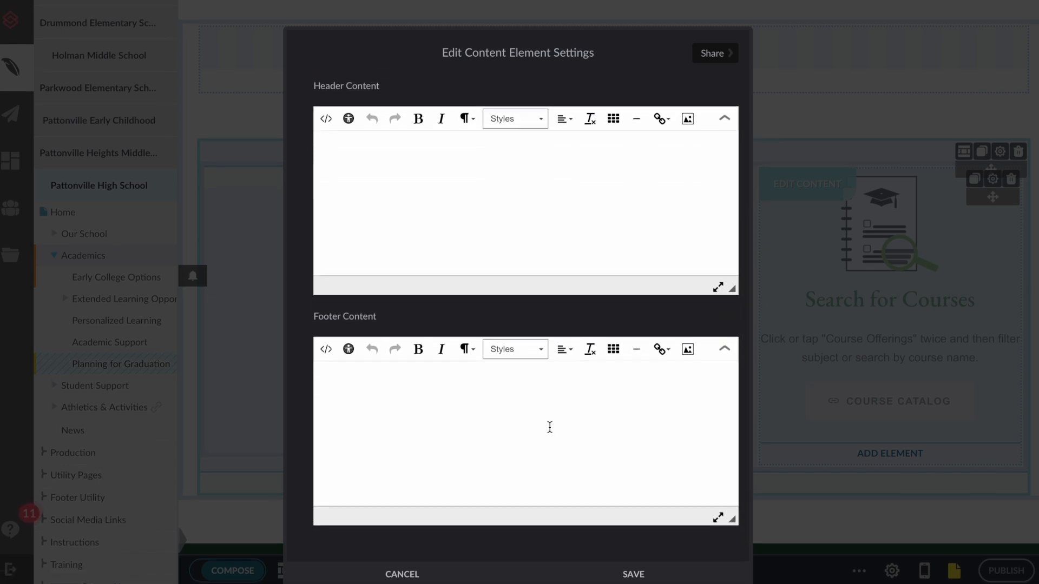
pyautogui.scroll(3, 550, 427)
pyautogui.scroll(2, 550, 426)
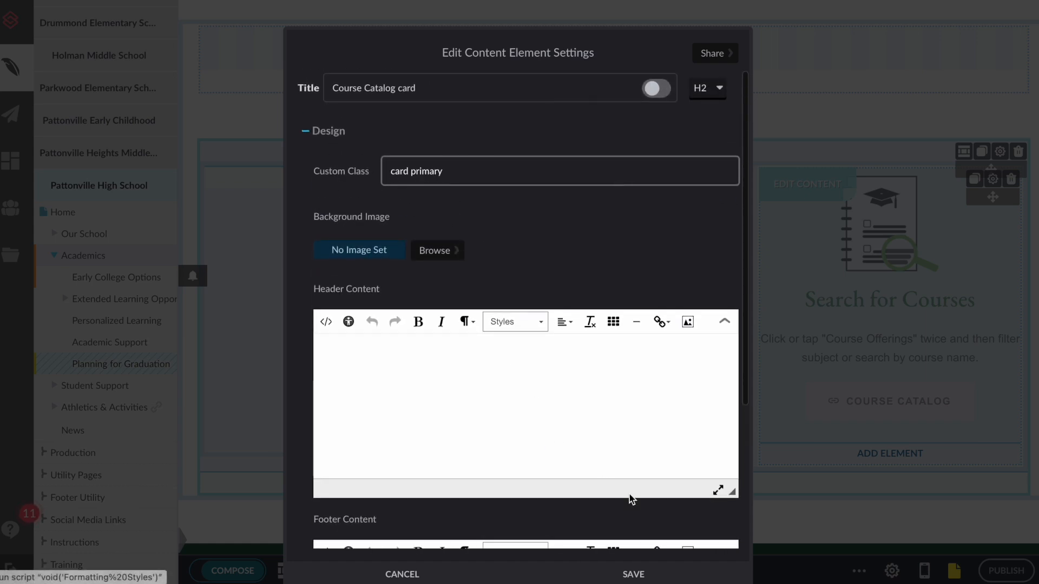
pyautogui.click(636, 574)
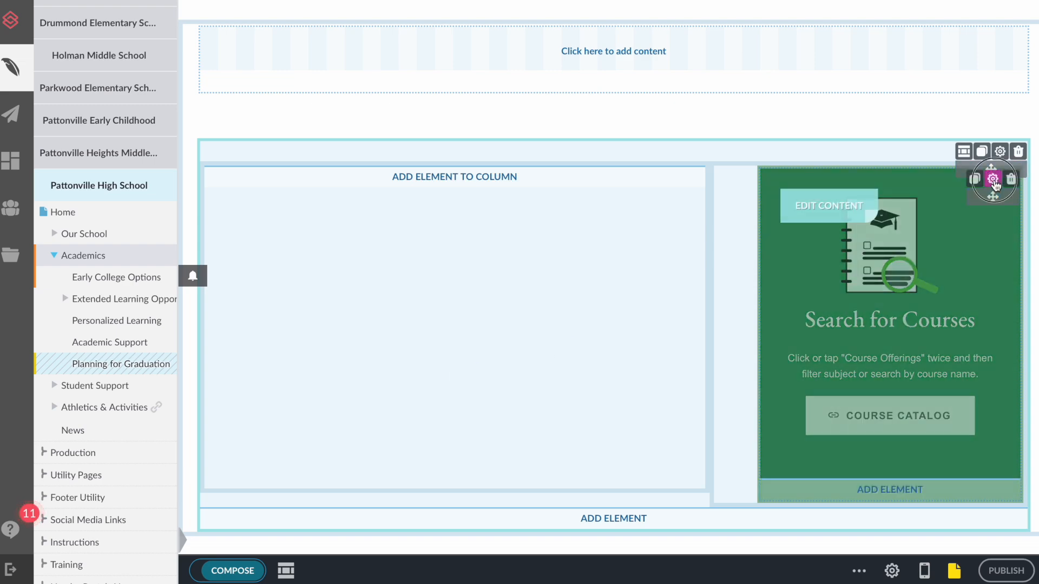
# - Change the Course Catalog card's custom class to "card secondary" and preview the saved page outside compose mode
pyautogui.click(993, 179)
pyautogui.click(327, 130)
pyautogui.doubleClick(429, 171)
pyautogui.write('secondary')
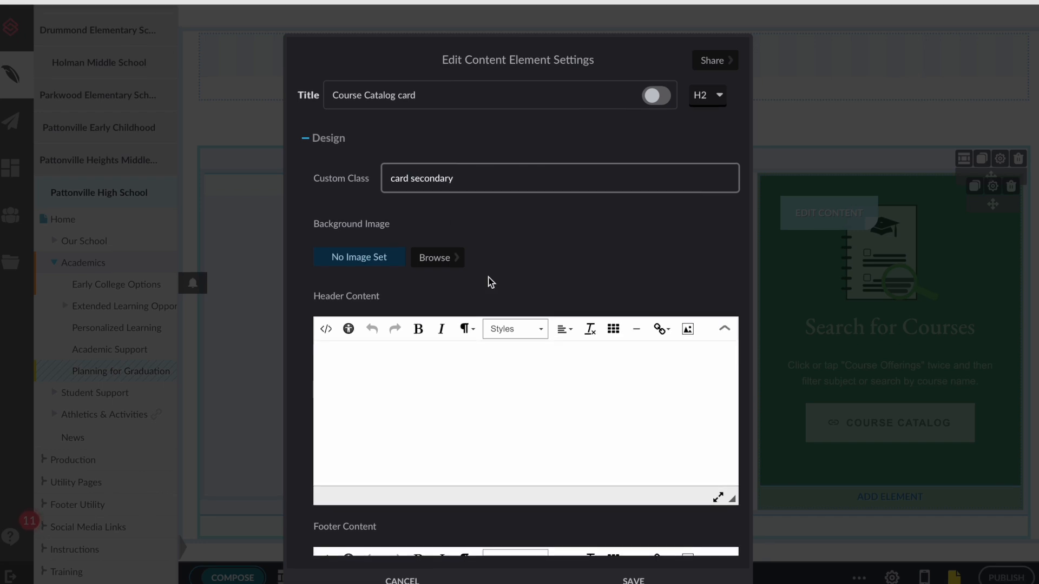
pyautogui.click(653, 575)
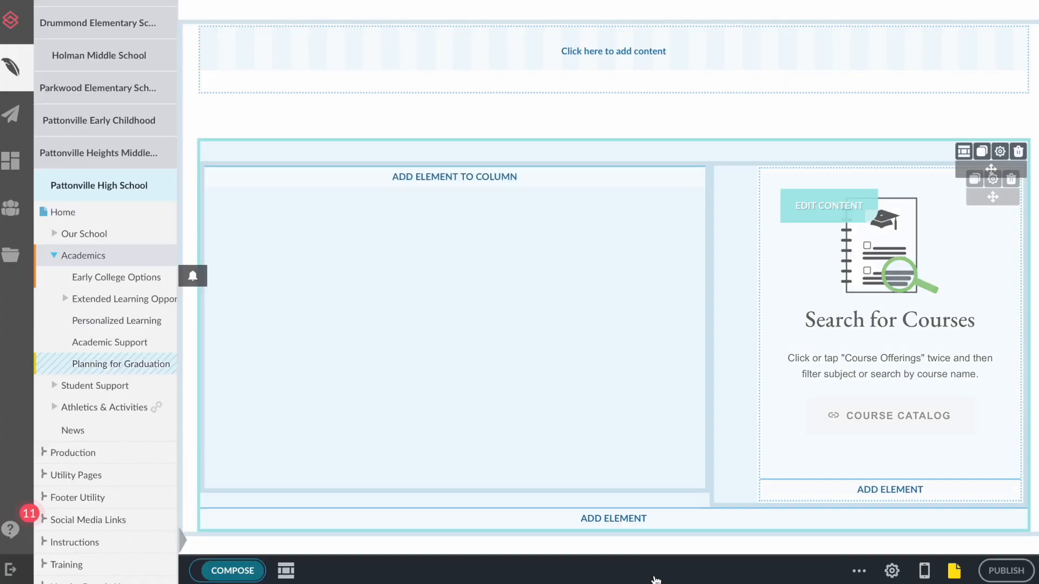
pyautogui.click(250, 570)
pyautogui.scroll(4, 806, 286)
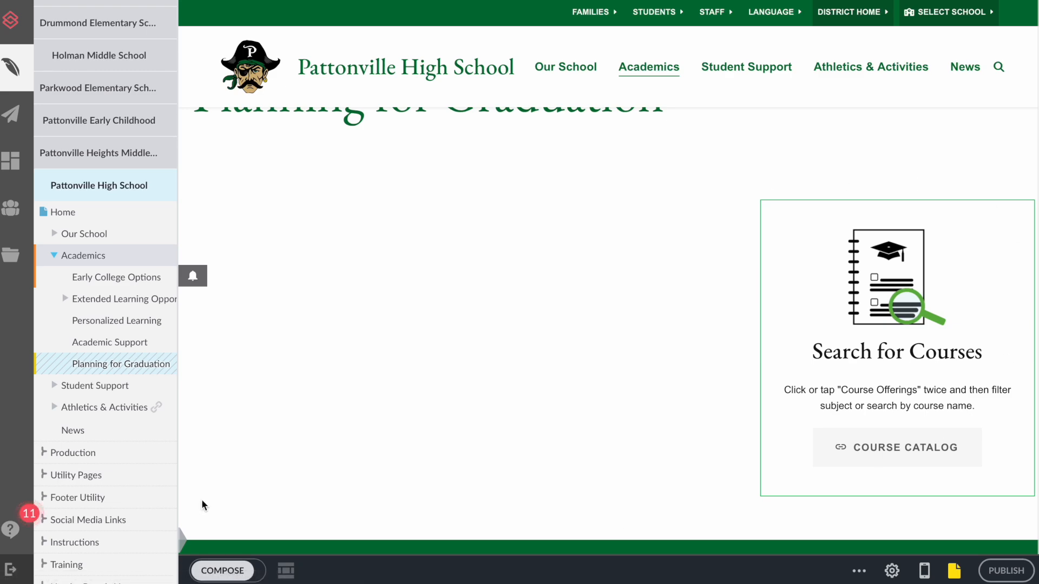
# - Return to compose mode, set the Course Catalog card's custom class to "card accent", and preview the saved result
pyautogui.click(242, 573)
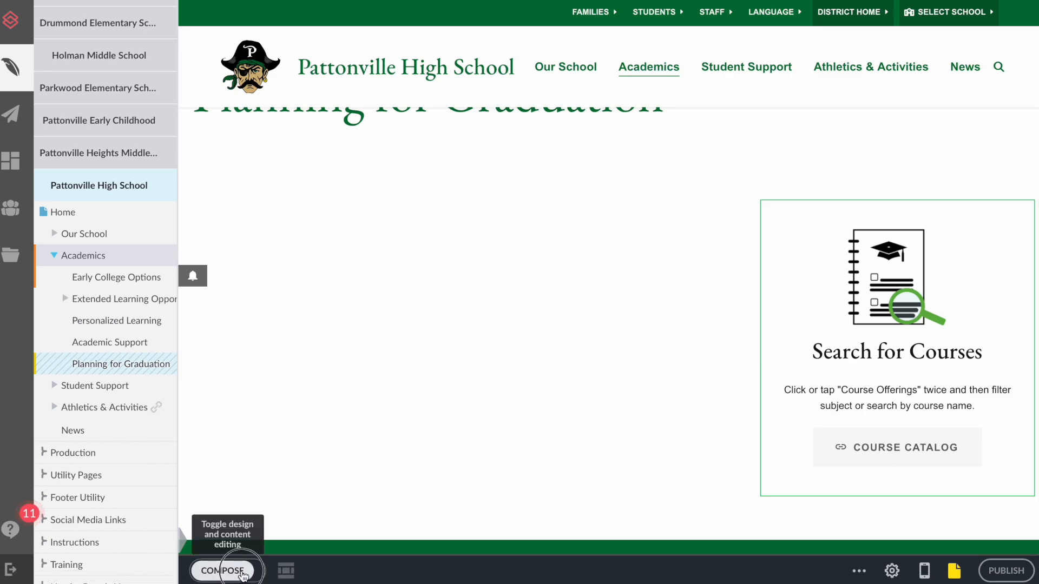
pyautogui.scroll(-4, 785, 386)
pyautogui.click(992, 278)
pyautogui.click(310, 130)
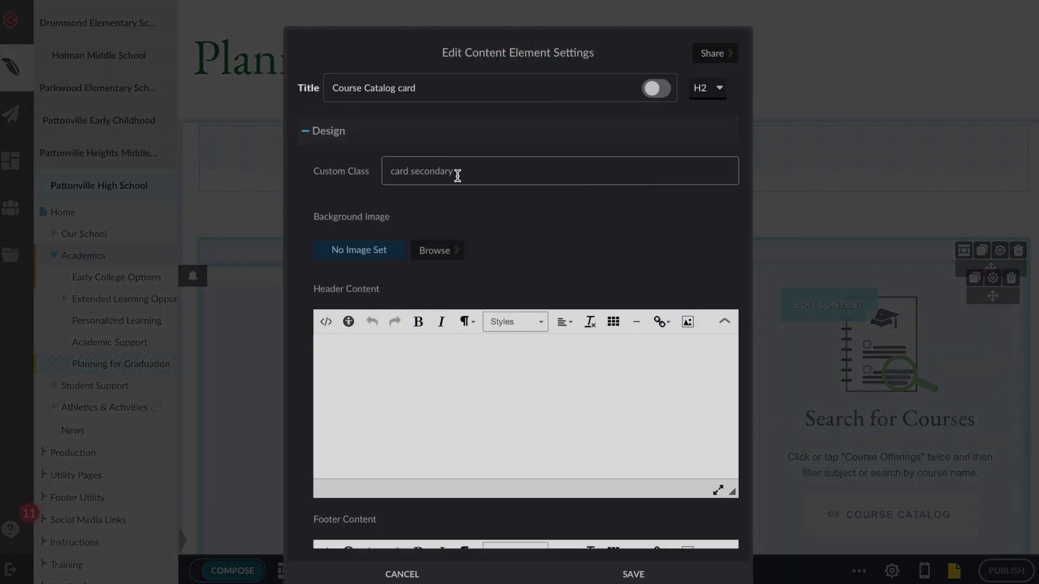
pyautogui.doubleClick(434, 174)
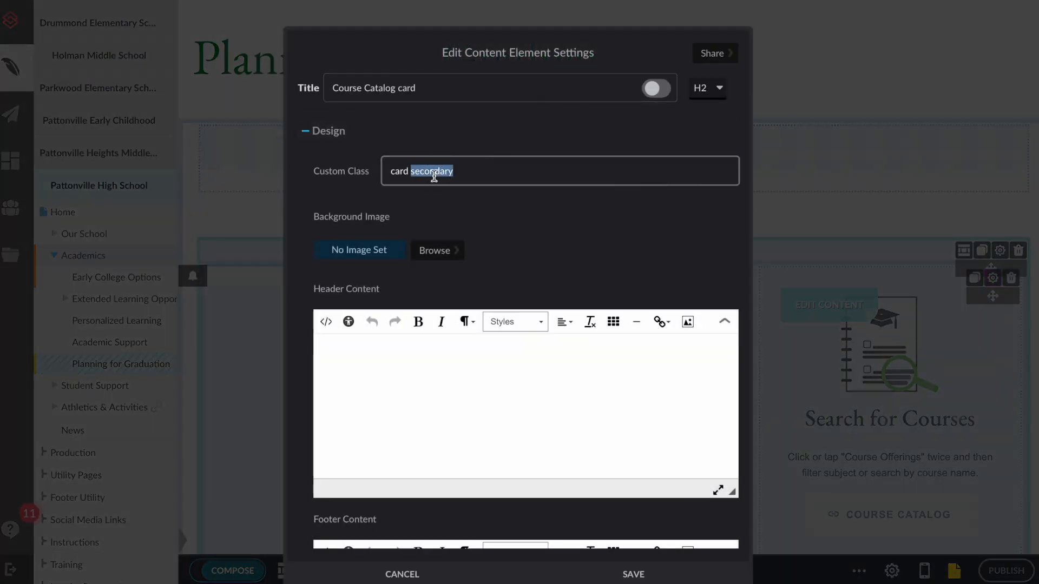
pyautogui.write('accent')
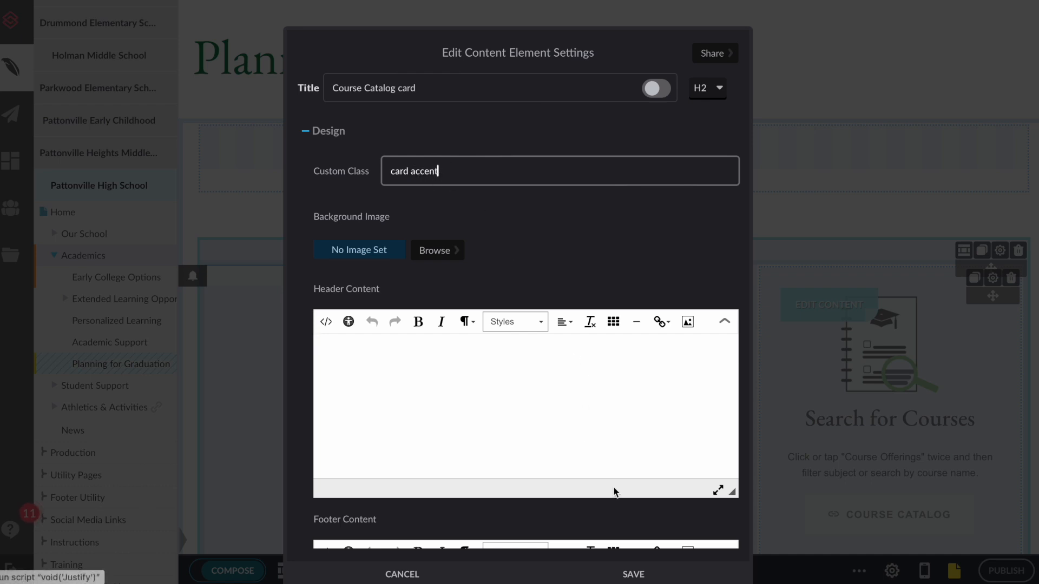
pyautogui.click(644, 573)
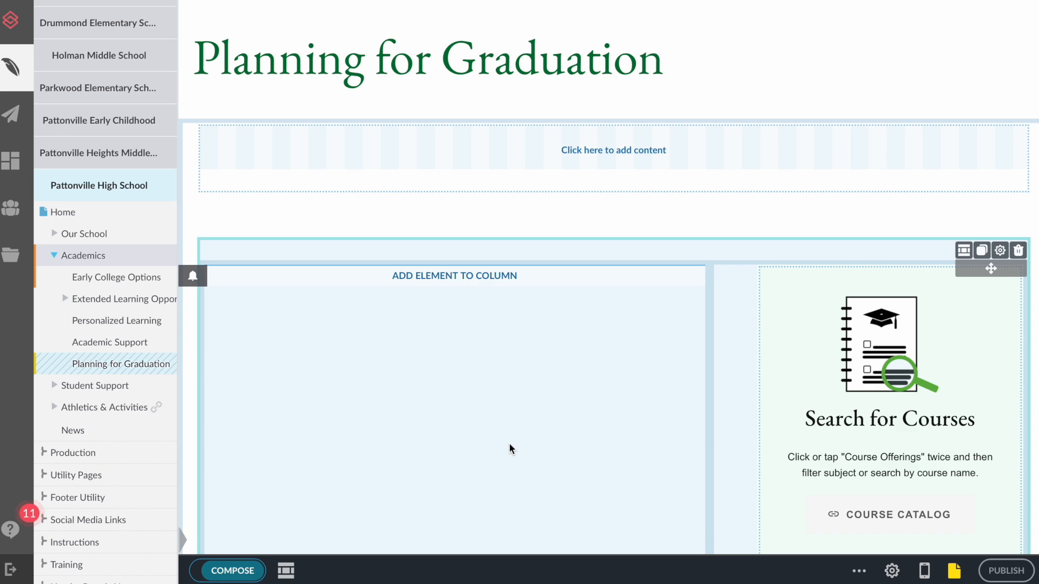
pyautogui.click(230, 571)
pyautogui.scroll(3, 415, 358)
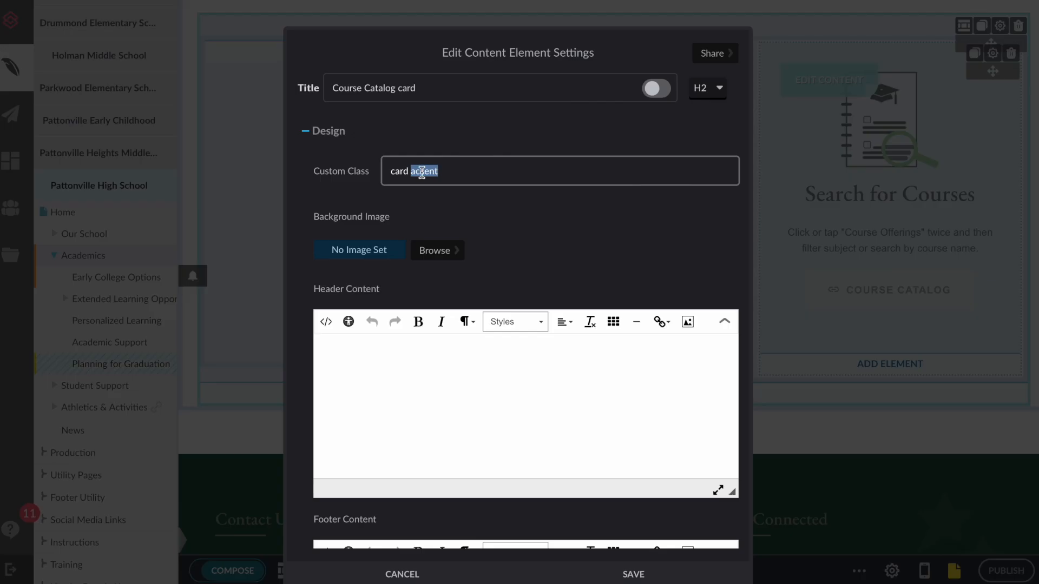
# - Switch the Course Catalog card's custom class to "card light" and preview the saved page
pyautogui.write('light')
pyautogui.click(644, 574)
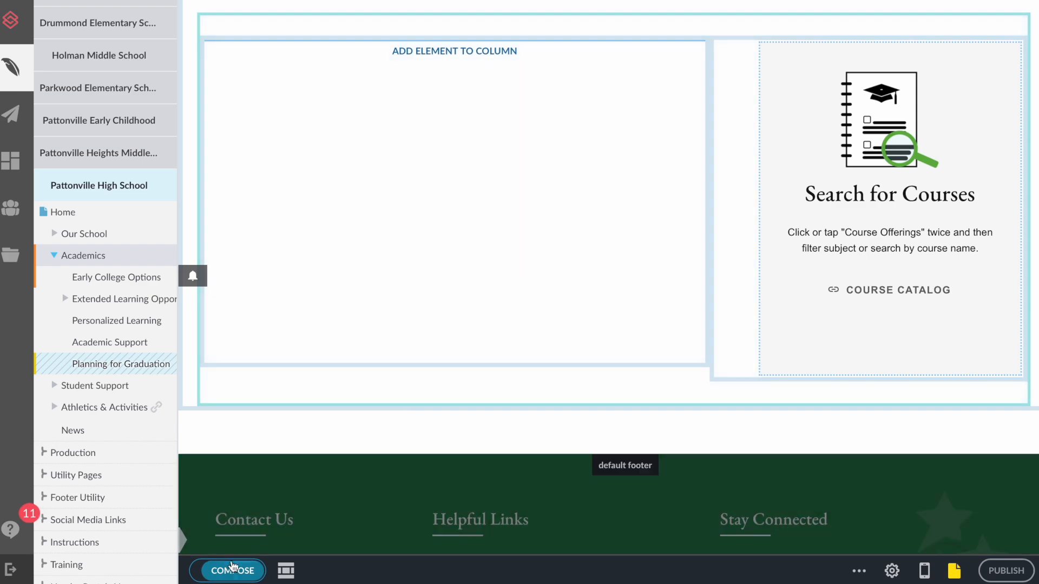
pyautogui.click(233, 569)
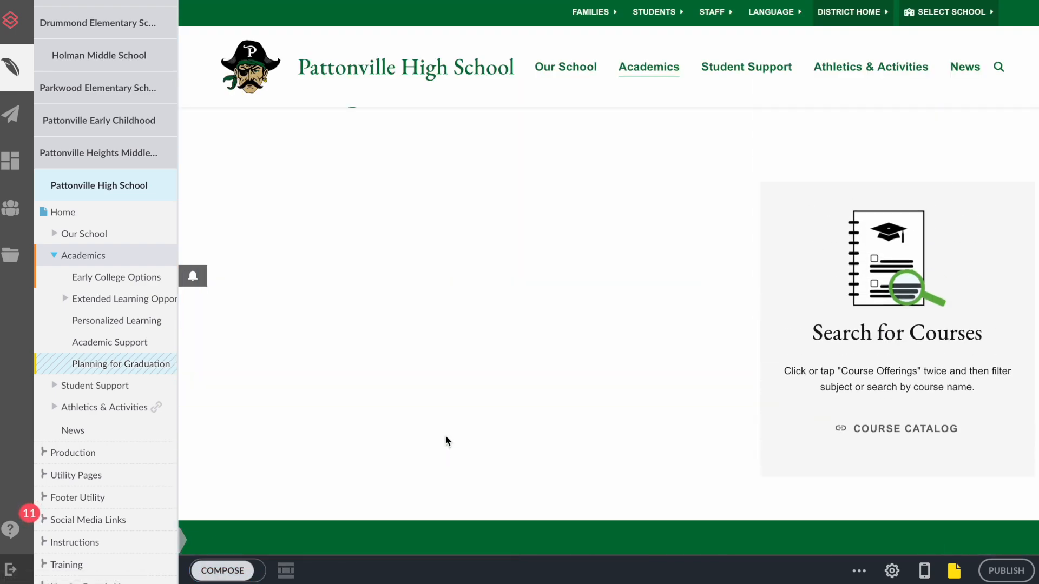
# - Resume composing and save the Course Catalog card with the custom class "card dark"
pyautogui.click(233, 570)
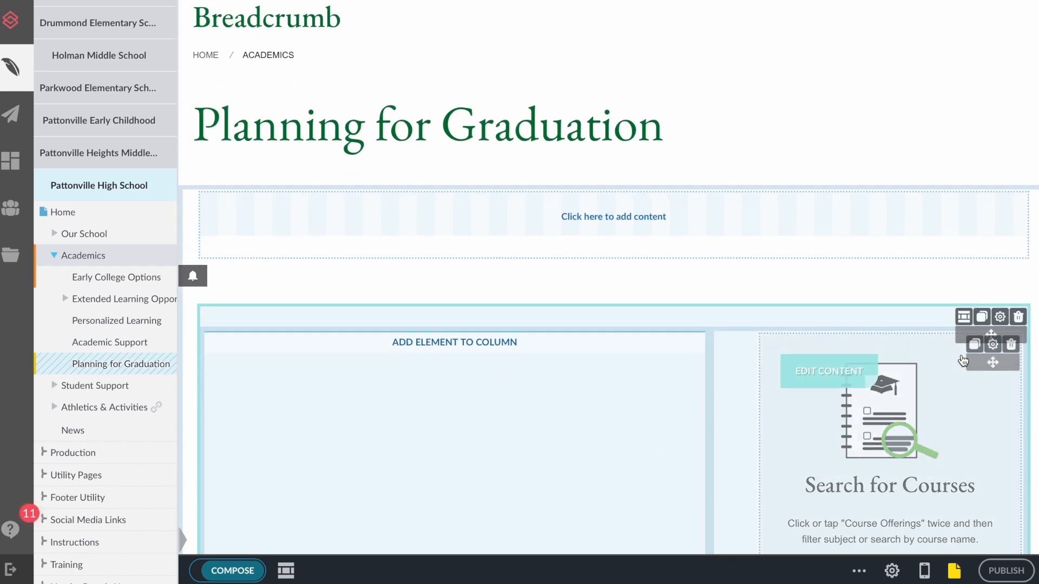
pyautogui.click(992, 345)
pyautogui.click(338, 132)
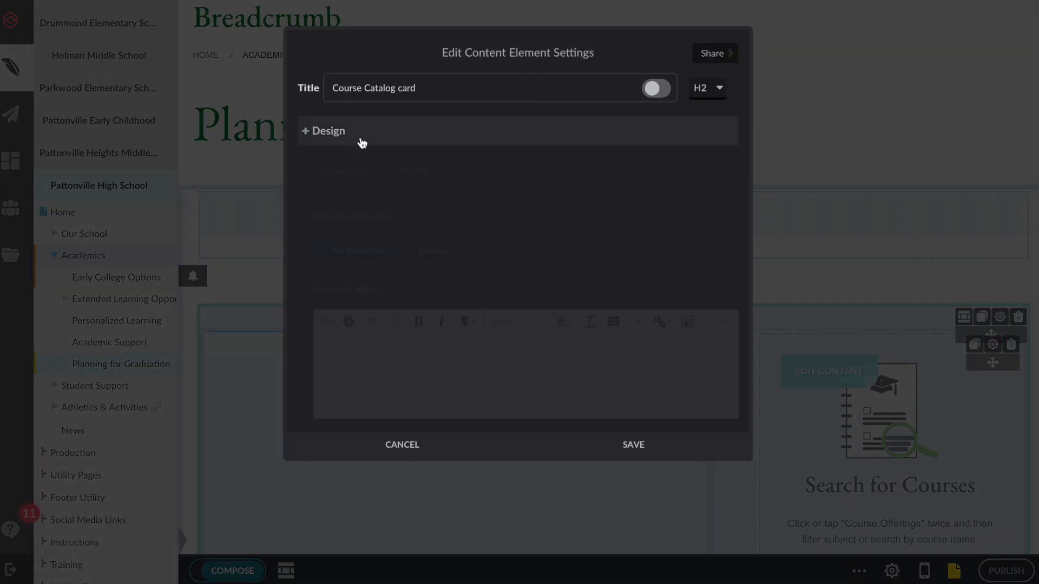
pyautogui.doubleClick(421, 171)
pyautogui.write('dark')
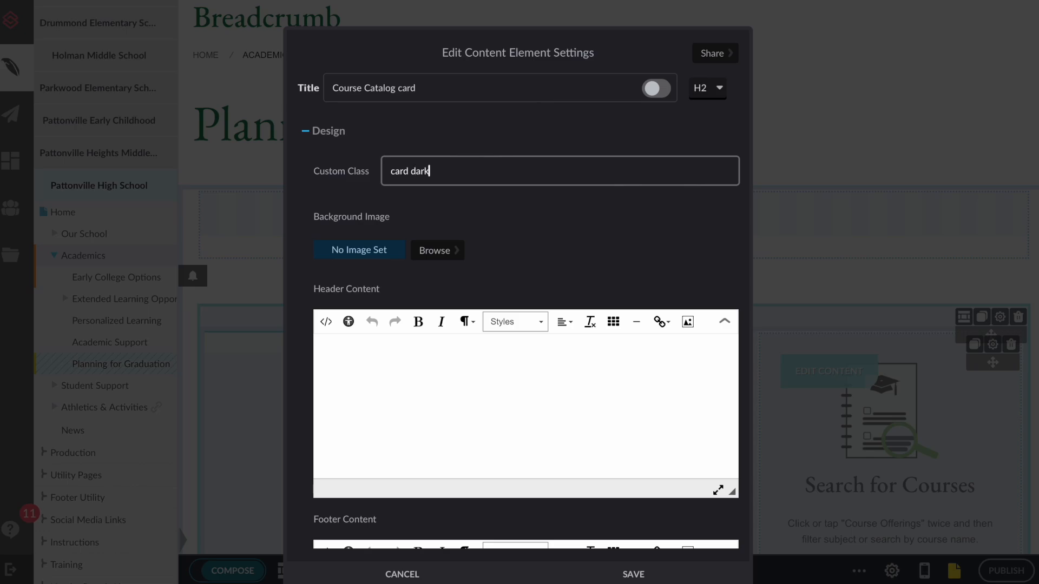
pyautogui.click(633, 574)
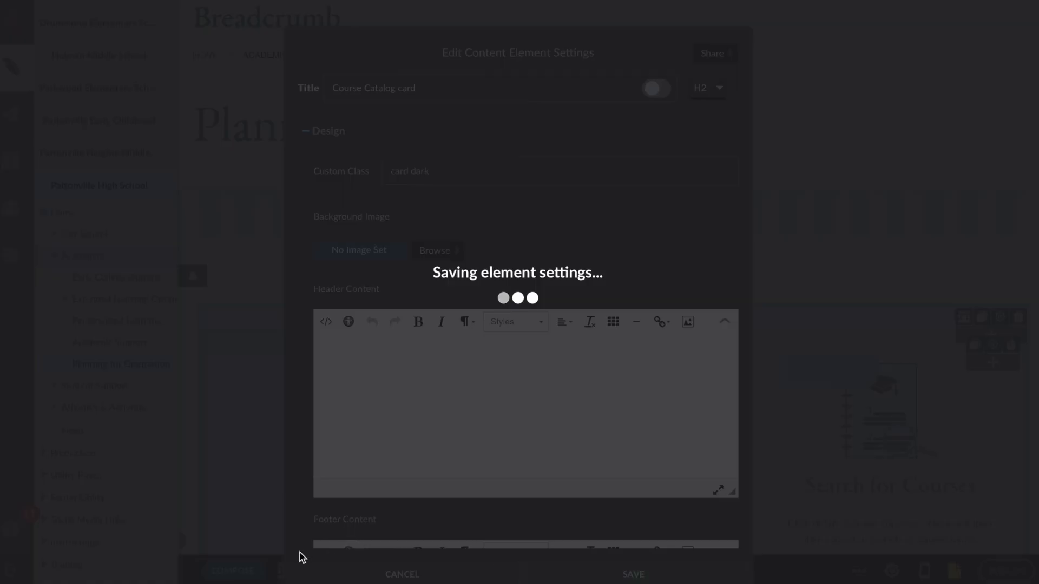
# - Copy the Course Catalog card and paste the copy below the original in the same column
pyautogui.scroll(-3, 469, 439)
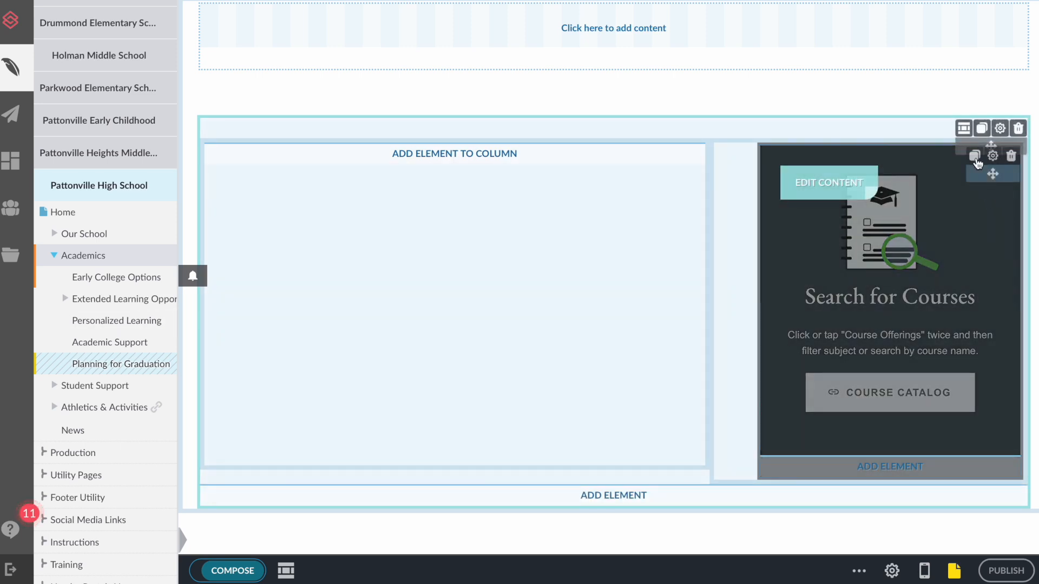
pyautogui.click(976, 158)
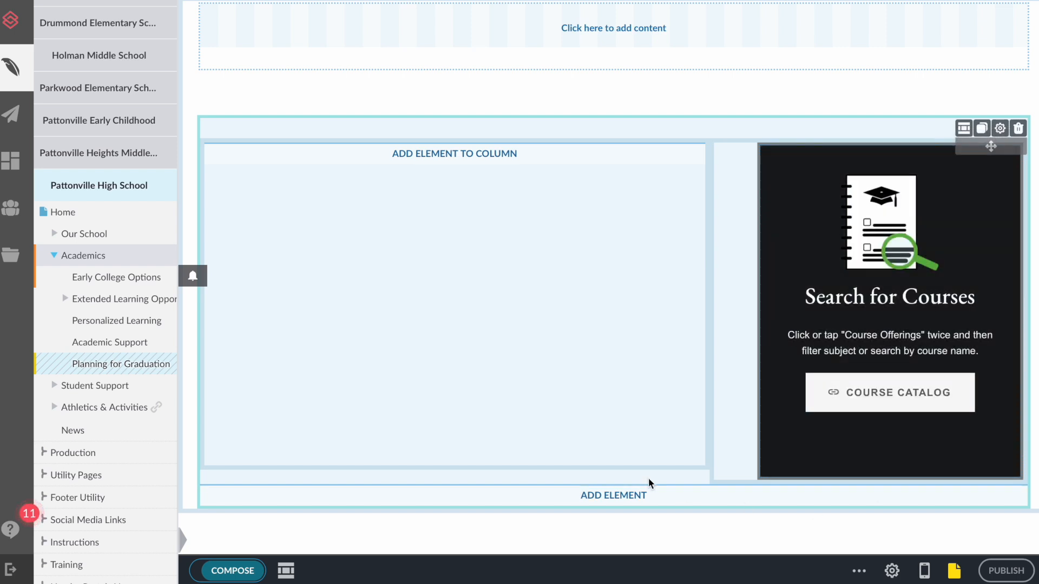
pyautogui.scroll(-3, 645, 477)
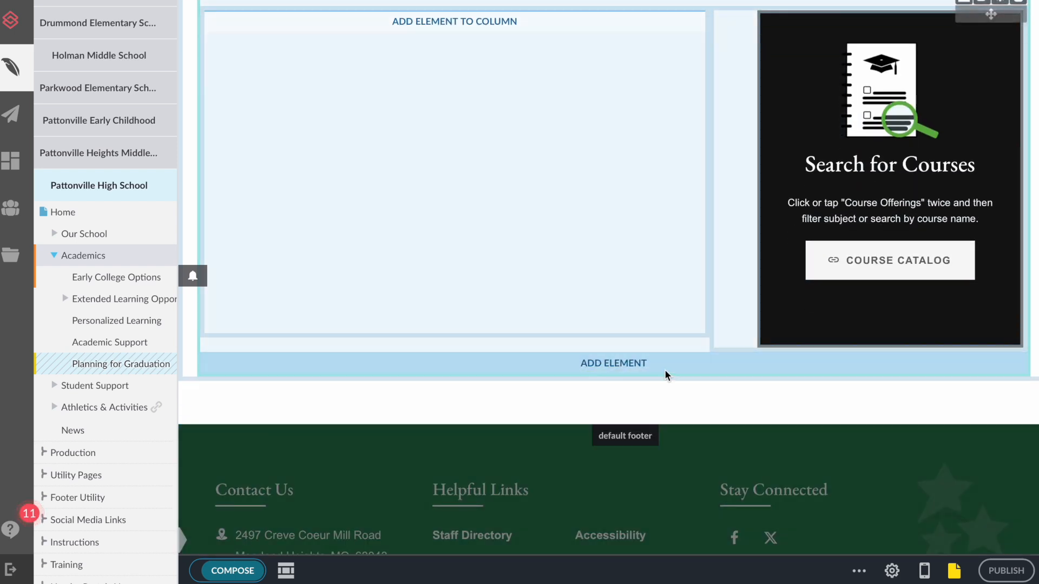
pyautogui.click(922, 338)
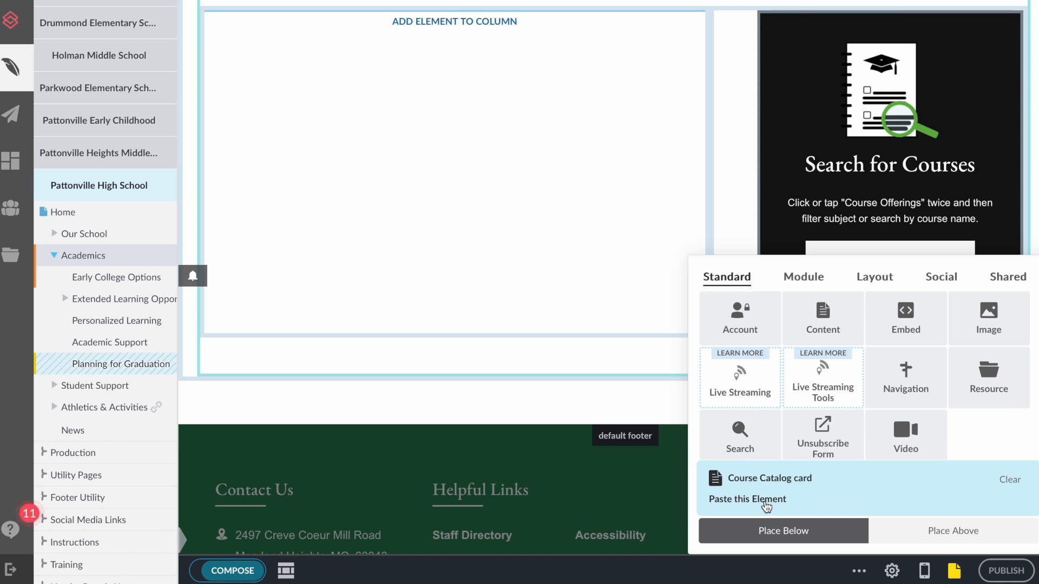
pyautogui.click(767, 505)
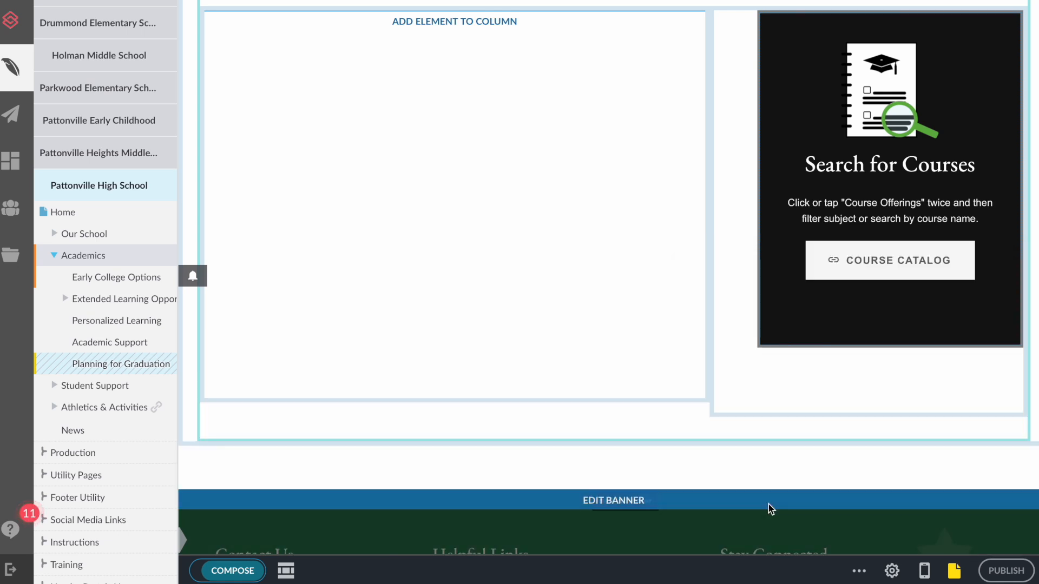